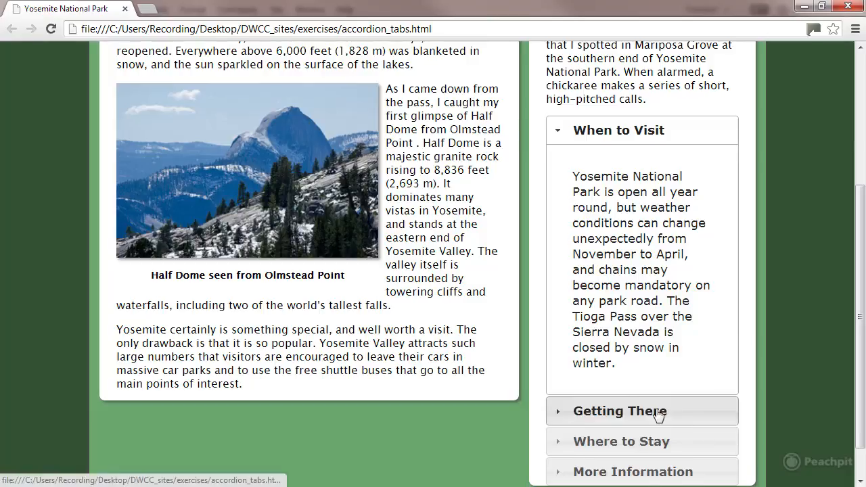
- Examine the accordion's Where to Stay panel in the browser and switch back to Dreamweaver
{"action": "left_click_drag", "start_coordinate": [858, 346], "coordinate": [859, 389]}
{"action": "left_click", "coordinate": [729, 415]}
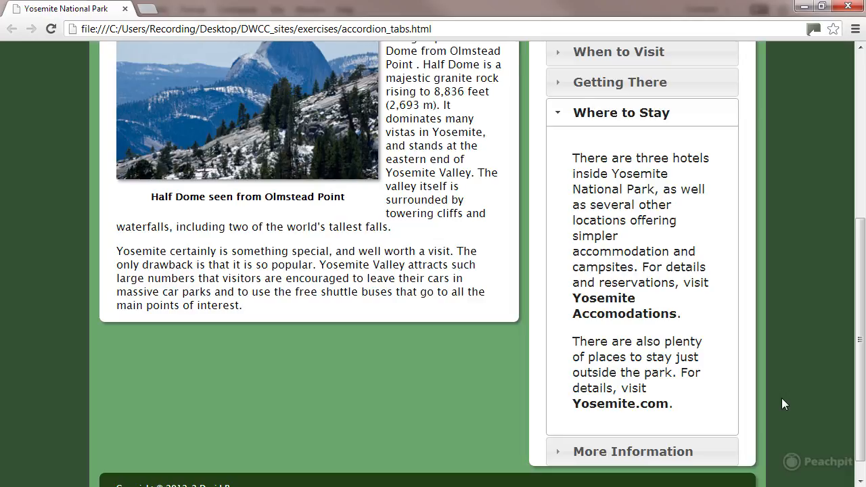
{"action": "left_click", "coordinate": [804, 6]}
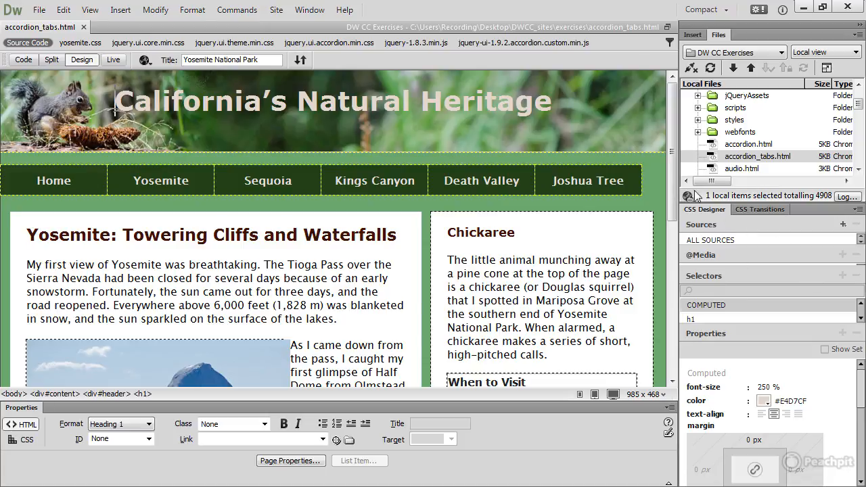
- Insert a jQuery UI Tabs widget after the paragraph ending "two of the world's tallest falls."
{"action": "left_click_drag", "start_coordinate": [676, 184], "coordinate": [673, 323]}
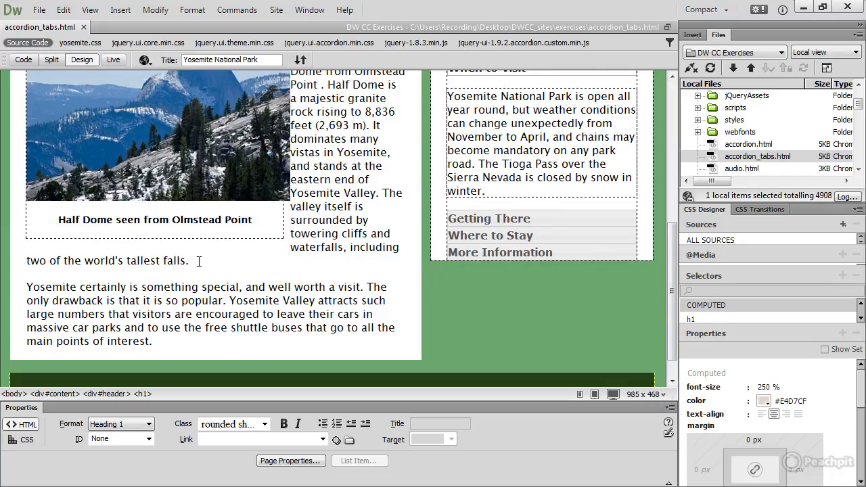
{"action": "left_click", "coordinate": [199, 261]}
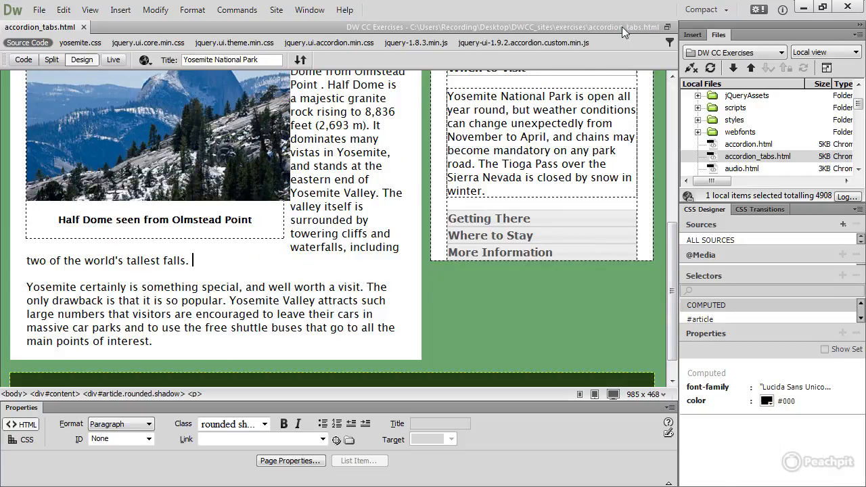
{"action": "left_click", "coordinate": [692, 35]}
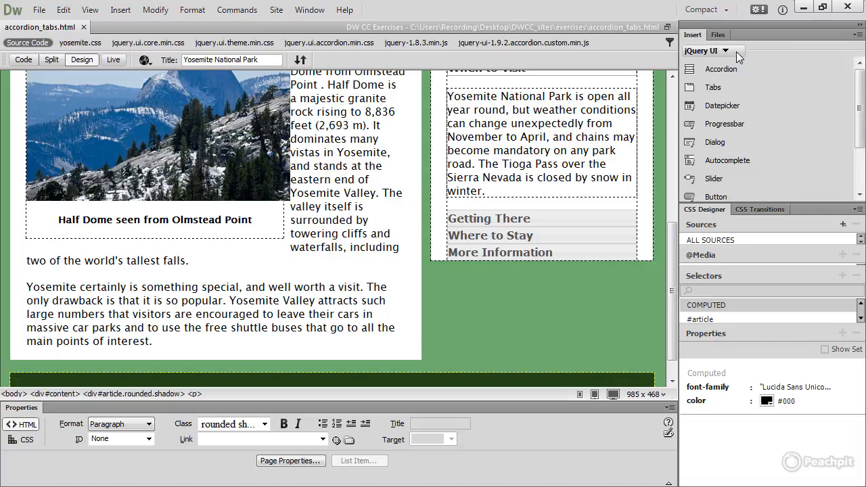
{"action": "left_click", "coordinate": [790, 89]}
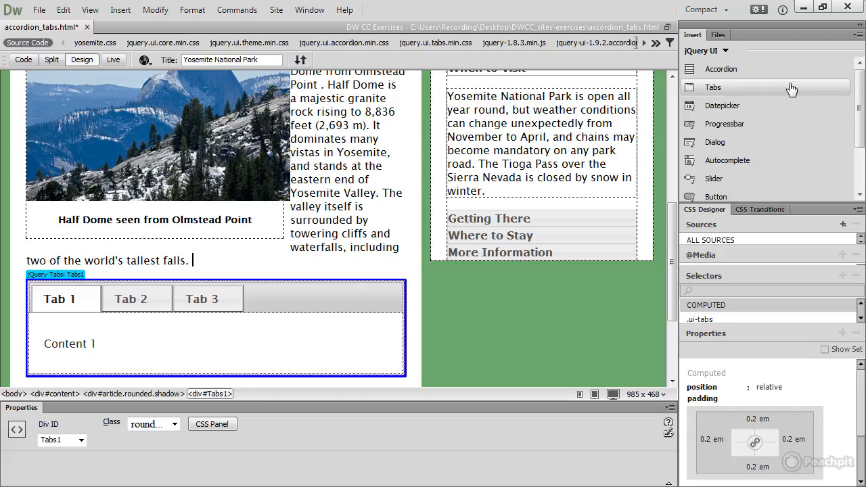
- Save accordion_tabs.html and accept the copying of the dependent jQuery files
{"action": "left_click", "coordinate": [40, 11]}
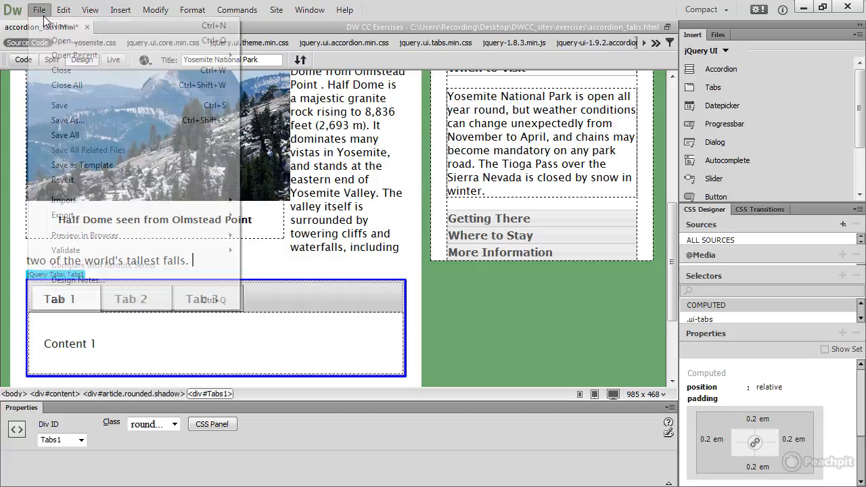
{"action": "left_click", "coordinate": [58, 106]}
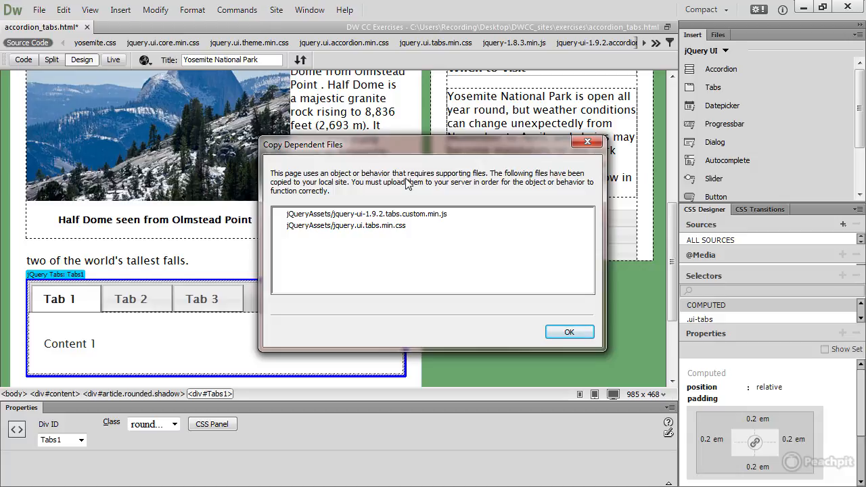
{"action": "left_click", "coordinate": [562, 332]}
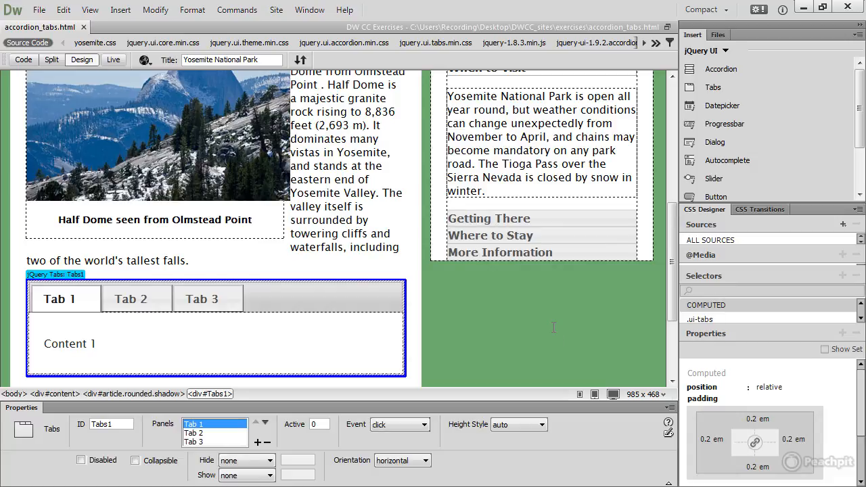
- Examine the tabs widget's HTML in Split view and return to Design view
{"action": "left_click", "coordinate": [50, 61]}
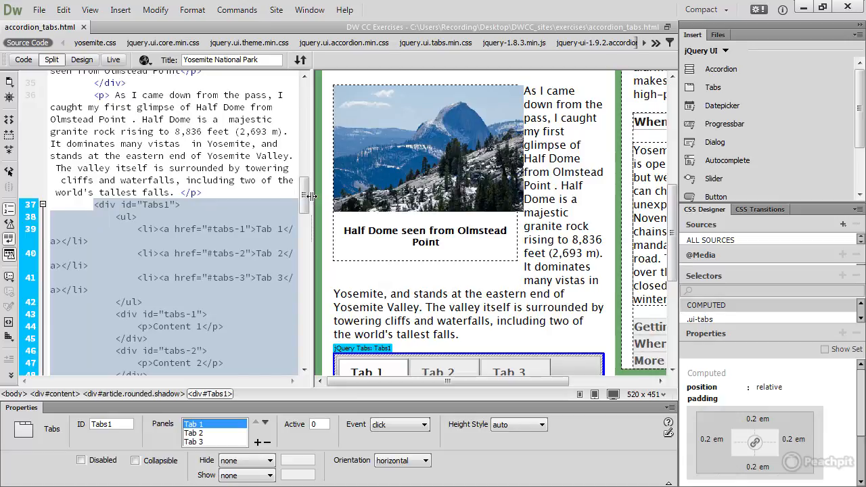
{"action": "mouse_move", "coordinate": [304, 198]}
{"action": "left_mouse_down"}
{"action": "mouse_move", "coordinate": [305, 223]}
{"action": "mouse_move", "coordinate": [306, 213]}
{"action": "left_mouse_up"}
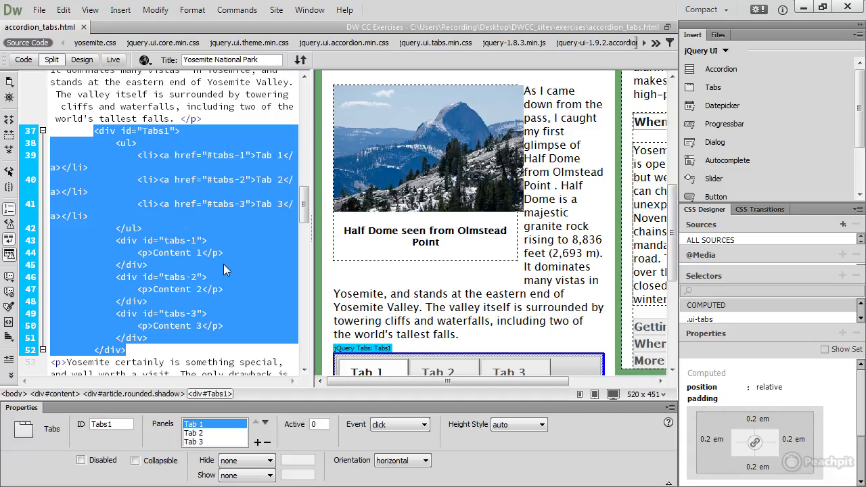
{"action": "left_click", "coordinate": [81, 60]}
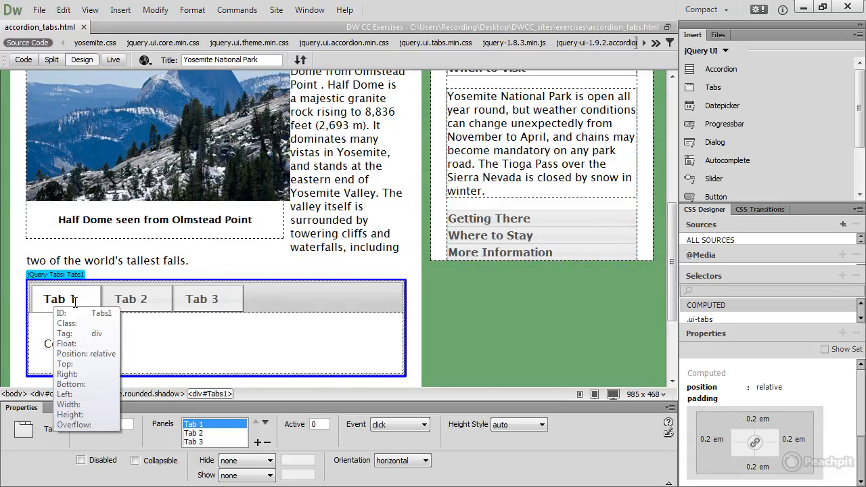
- Rename the first tab of the widget as "Bridalveil Fall"
{"action": "left_click_drag", "start_coordinate": [77, 298], "coordinate": [43, 299]}
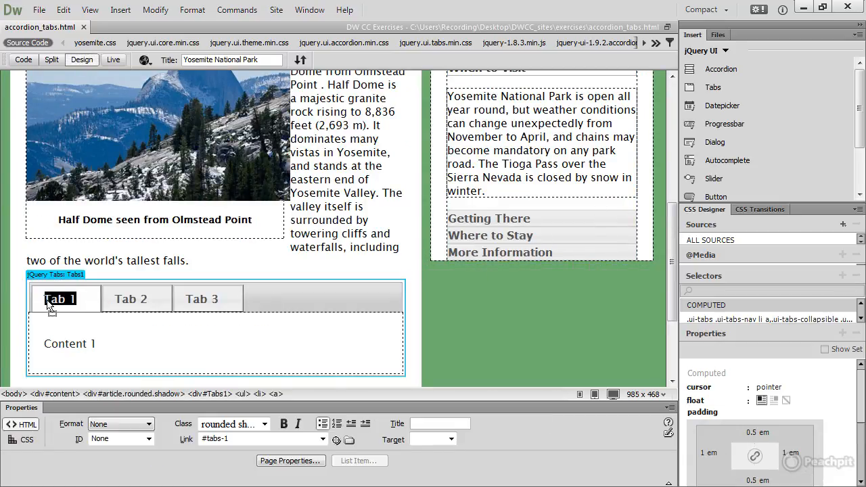
{"action": "type", "text": "Bridalveil"}
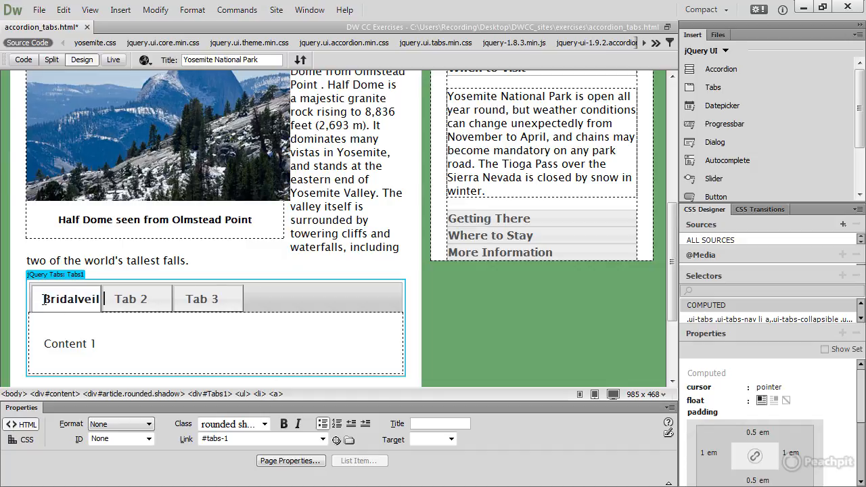
{"action": "type", "text": " Fall"}
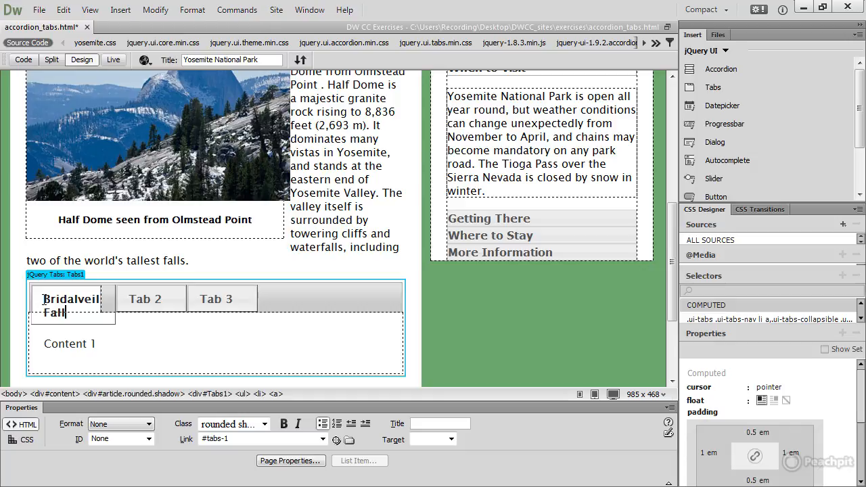
{"action": "key", "text": "Right"}
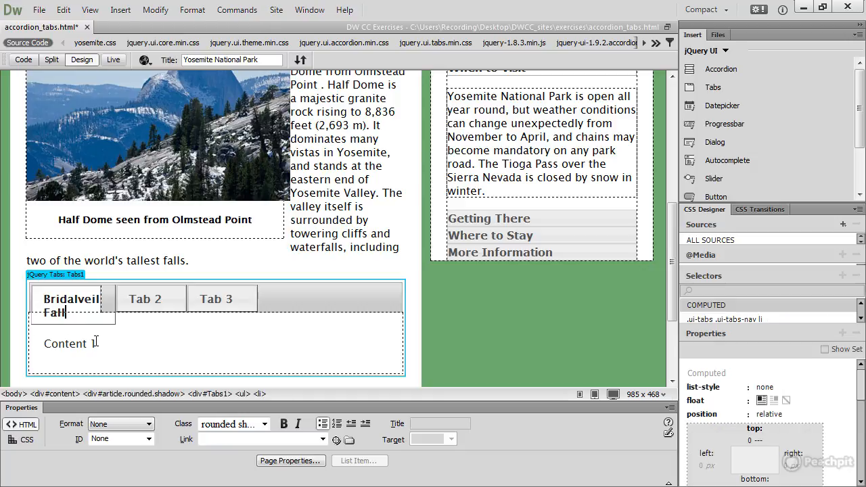
- Replace the "Content 1" placeholder with the copied text, pasted with structure plus basic formatting
{"action": "left_click_drag", "start_coordinate": [95, 344], "coordinate": [45, 343]}
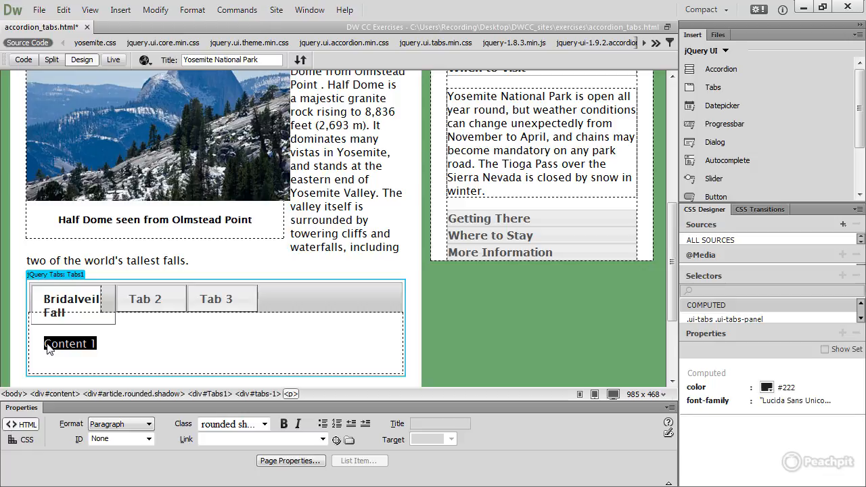
{"action": "key", "text": "ctrl+shift+v"}
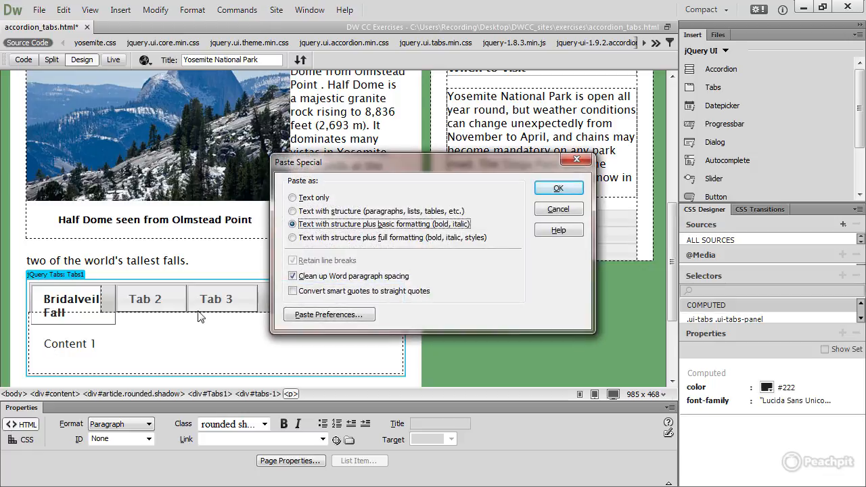
{"action": "left_click", "coordinate": [556, 188]}
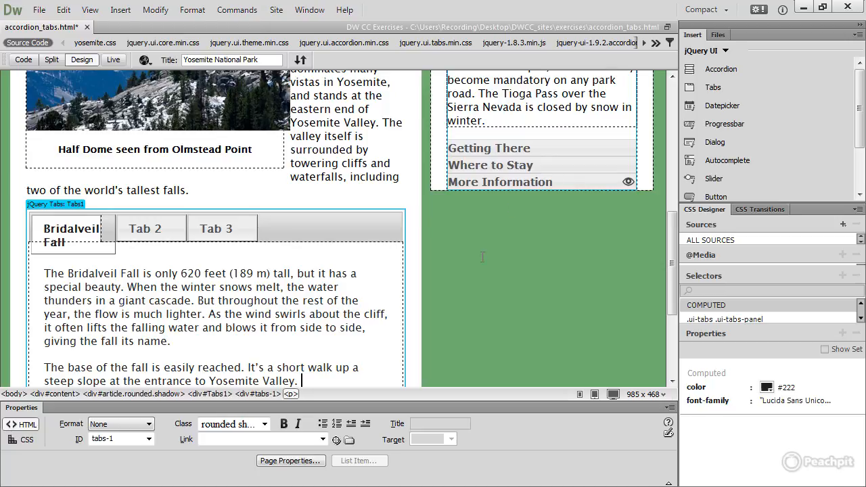
- Insert bridalveil.jpg from the images folder at the start of the first paragraph in the Bridalveil Fall panel
{"action": "left_click_drag", "start_coordinate": [671, 295], "coordinate": [671, 309]}
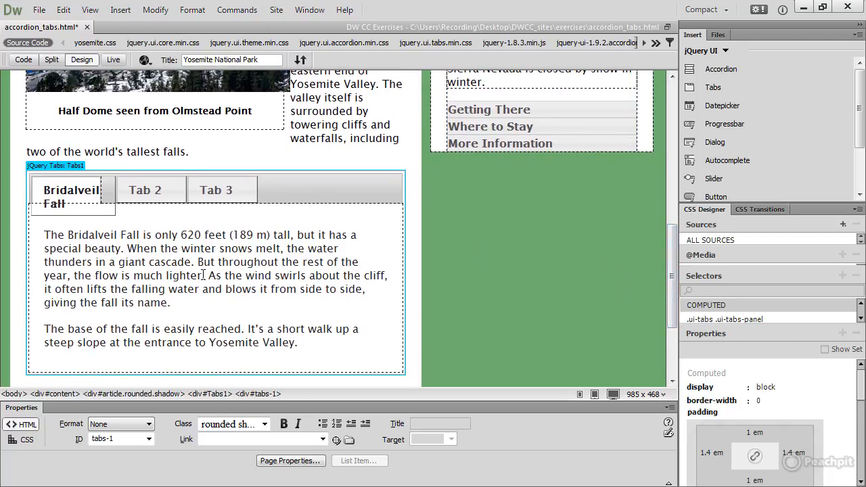
{"action": "left_click", "coordinate": [46, 235]}
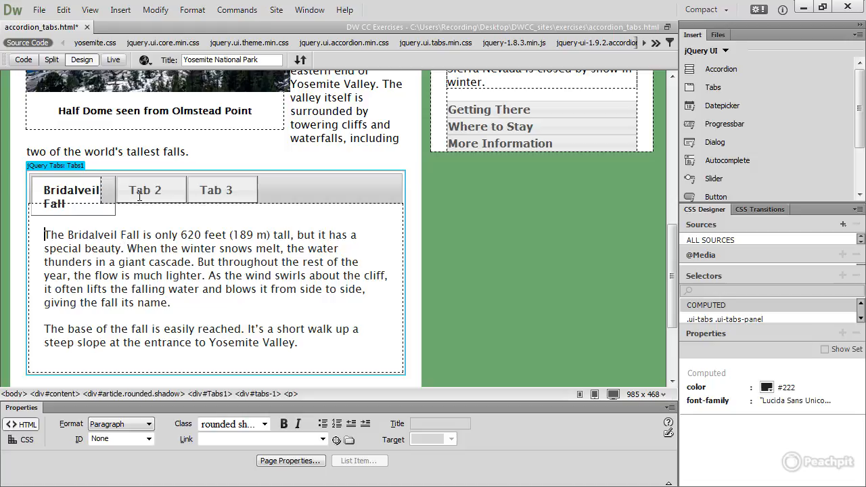
{"action": "left_click", "coordinate": [120, 10]}
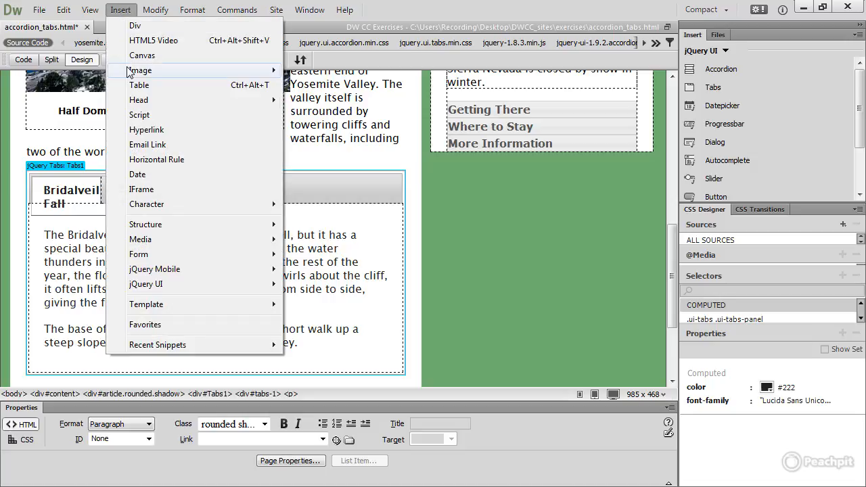
{"action": "left_click", "coordinate": [320, 72]}
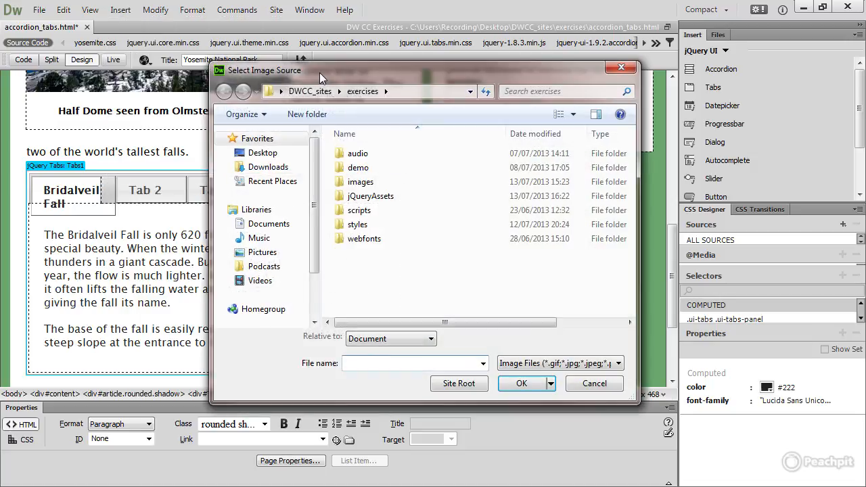
{"action": "double_click", "coordinate": [345, 182]}
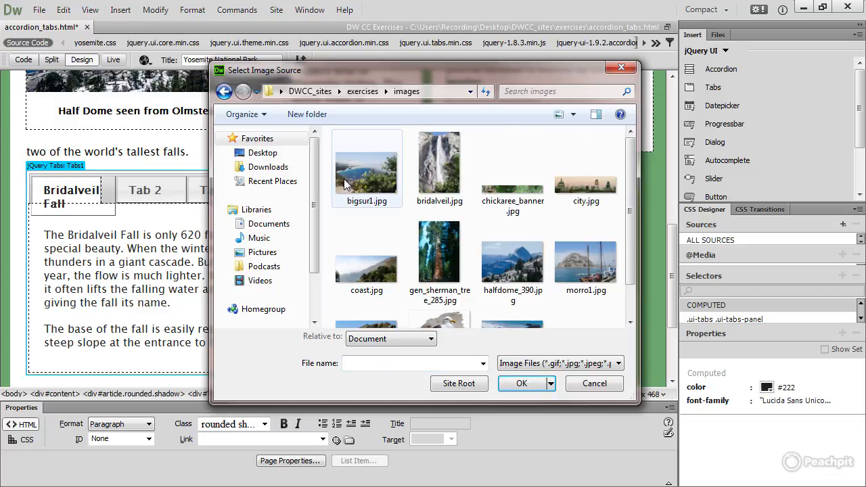
{"action": "left_click", "coordinate": [439, 181]}
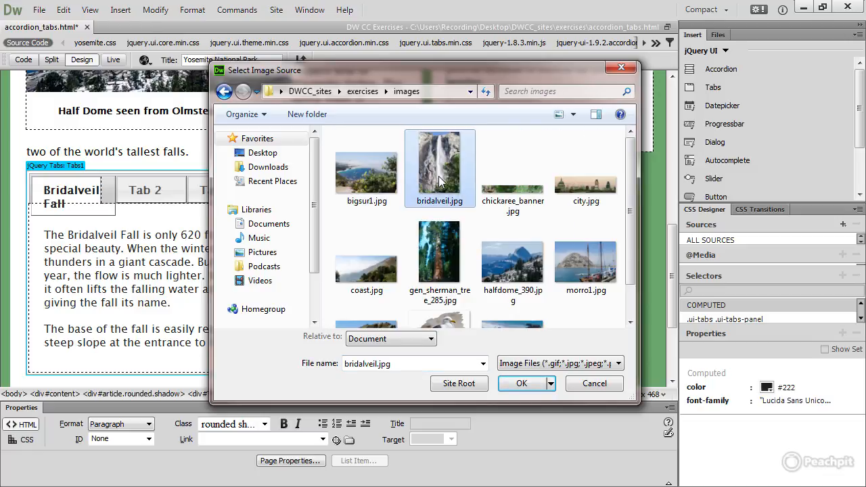
{"action": "left_click", "coordinate": [522, 383]}
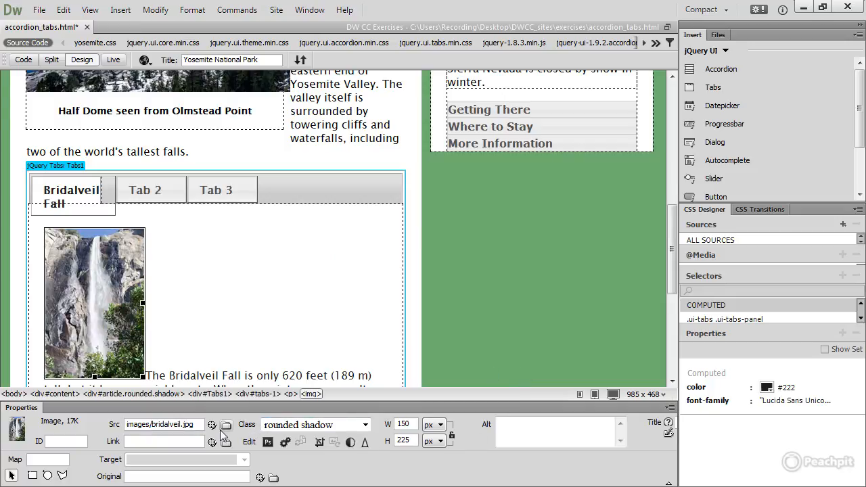
- Change the waterfall image's classes by removing rounded, keeping shadow and adding floatleft
{"action": "left_click", "coordinate": [365, 426]}
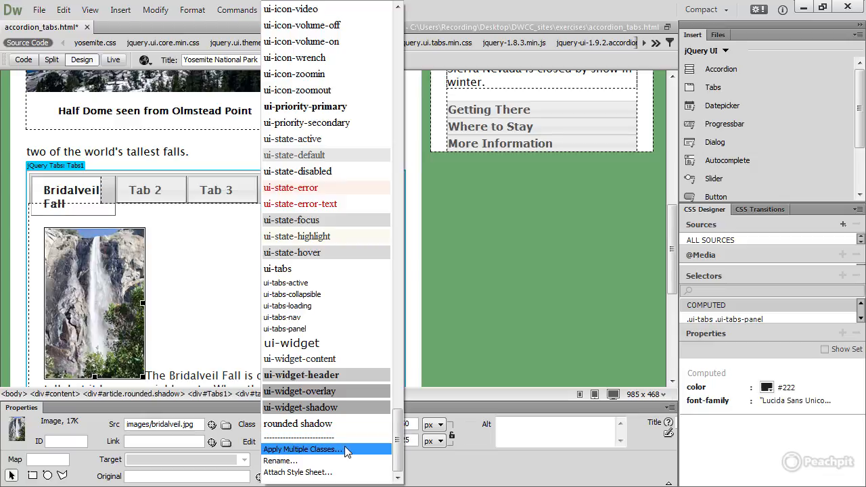
{"action": "left_click", "coordinate": [338, 450]}
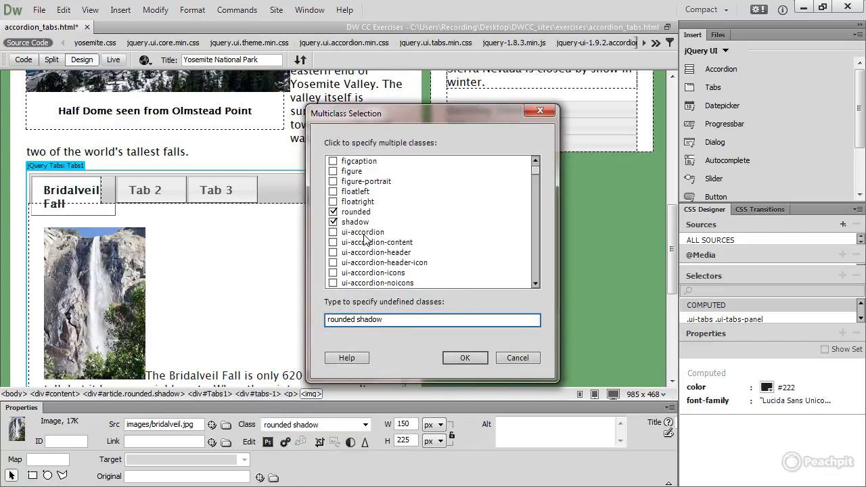
{"action": "left_click", "coordinate": [337, 212]}
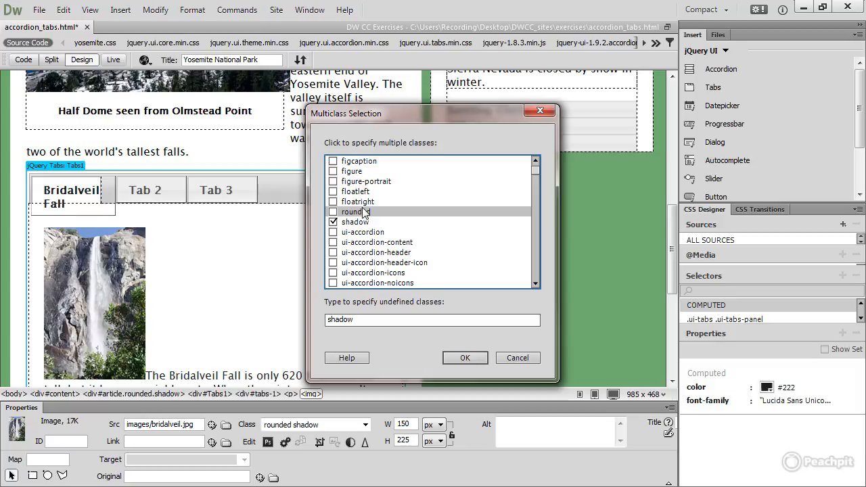
{"action": "left_click", "coordinate": [337, 193]}
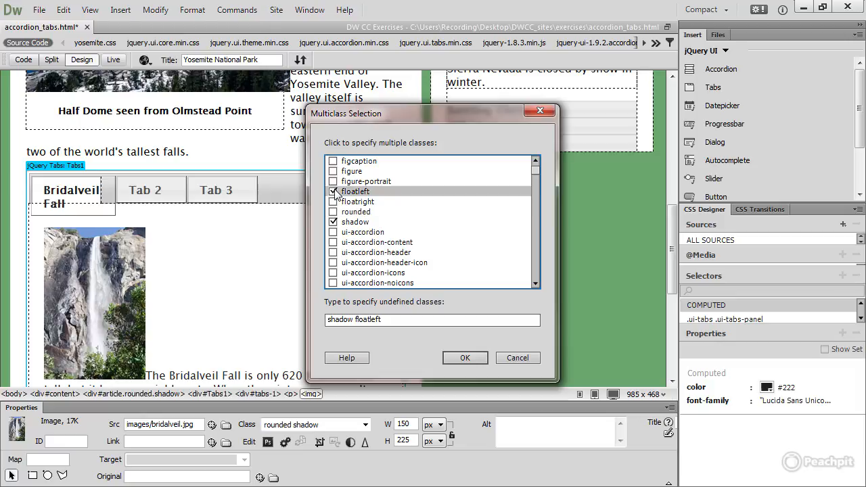
{"action": "left_click", "coordinate": [455, 358]}
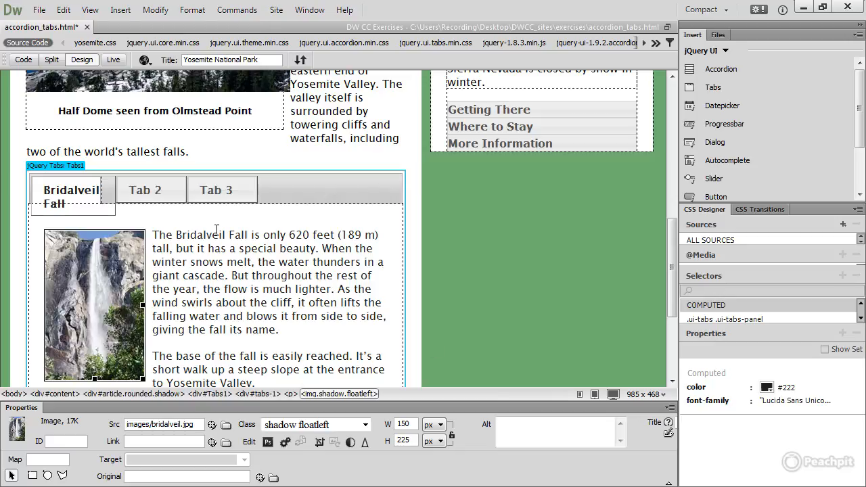
- Show the Tab 2 panel for editing, select the whole tabs widget and set its Active value to 2
{"action": "mouse_move", "coordinate": [166, 201]}
{"action": "left_click", "coordinate": [176, 189]}
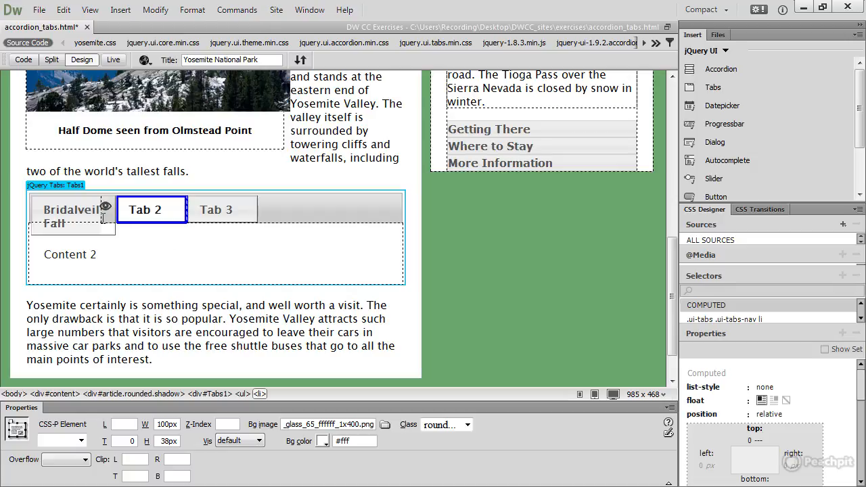
{"action": "left_click", "coordinate": [68, 185]}
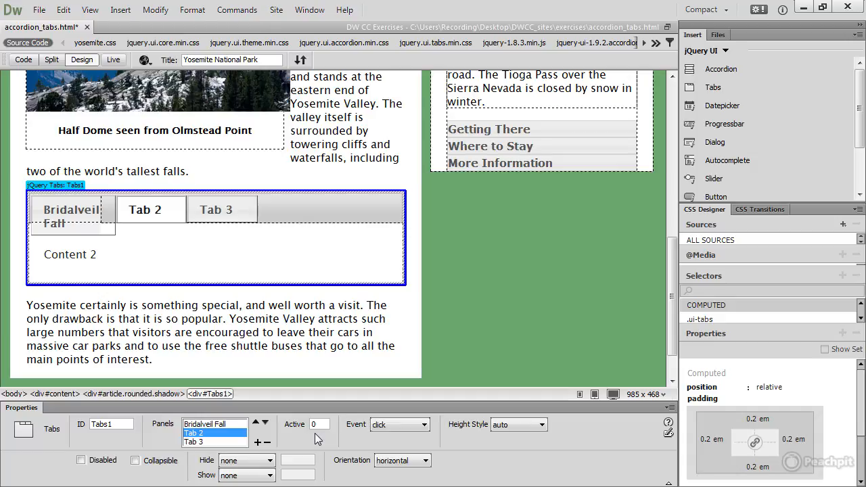
{"action": "left_click_drag", "start_coordinate": [324, 424], "coordinate": [308, 424]}
{"action": "type", "text": "2"}
{"action": "key", "text": "Tab"}
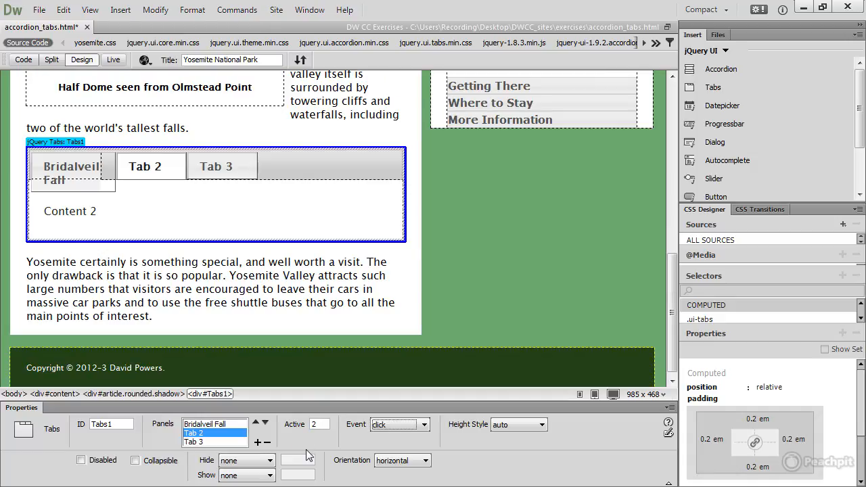
- Preview the tabs widget in Live view to check which tab is open by default
{"action": "left_click", "coordinate": [113, 60]}
{"action": "left_click_drag", "start_coordinate": [677, 183], "coordinate": [672, 322]}
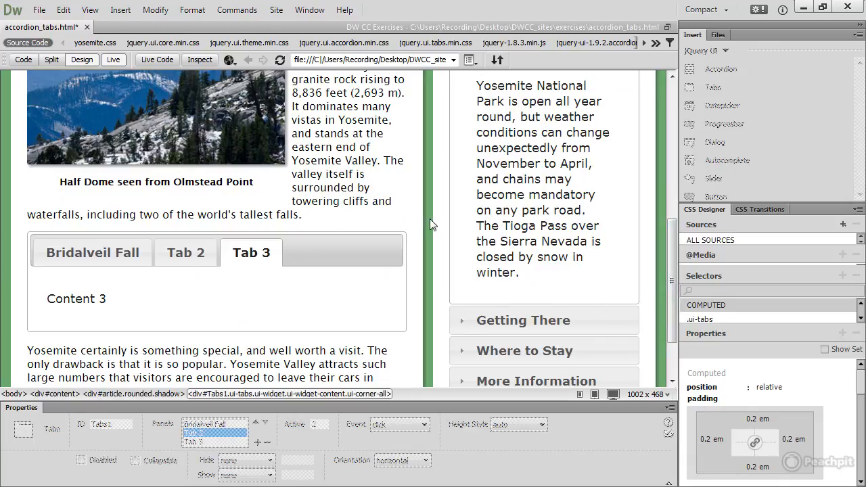
- Show the page's code beside the design and examine the Tabs1 initialization script near its end
{"action": "left_click", "coordinate": [115, 62]}
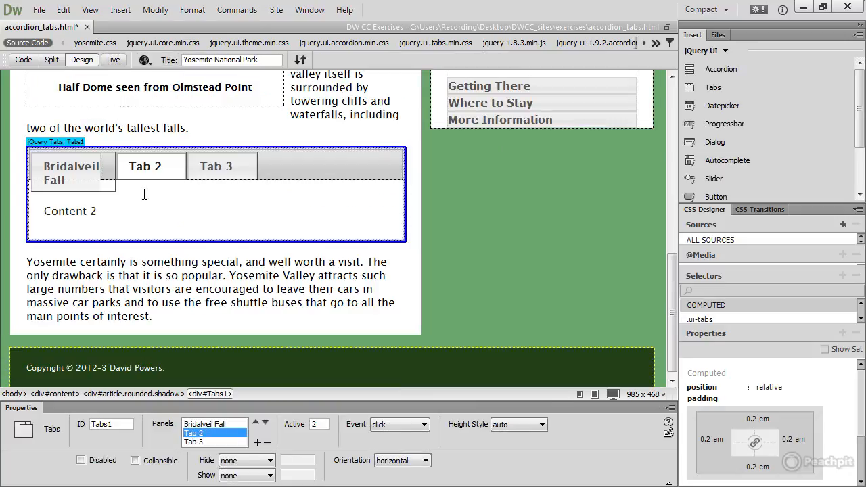
{"action": "left_click", "coordinate": [51, 59]}
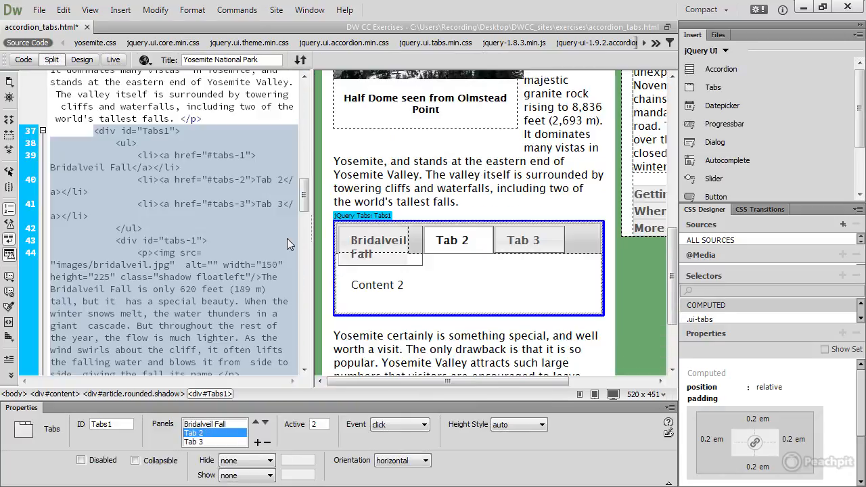
{"action": "left_click", "coordinate": [306, 206]}
{"action": "left_click_drag", "start_coordinate": [306, 205], "coordinate": [307, 361]}
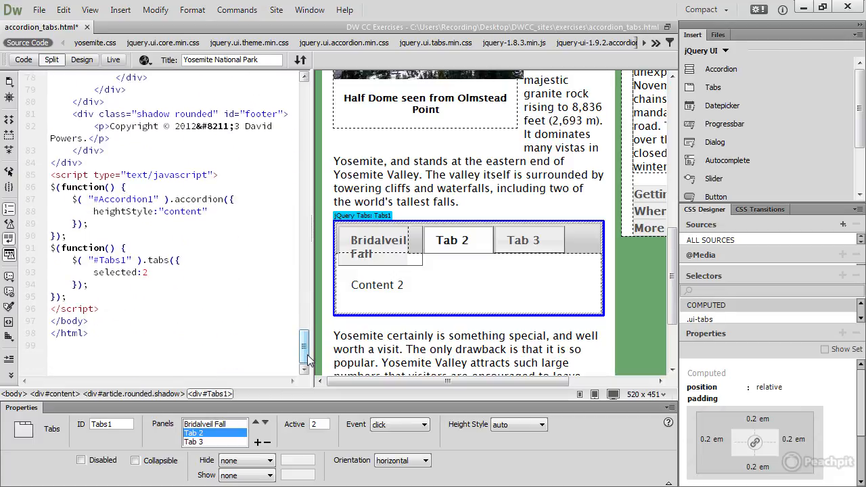
- Try replacing the selected option with active in the Tabs1 script, and undo the edit
{"action": "double_click", "coordinate": [115, 272]}
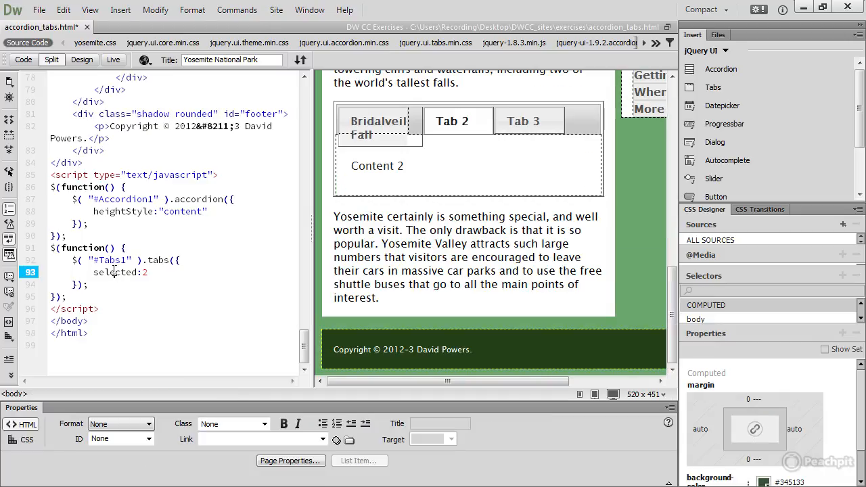
{"action": "type", "text": "active"}
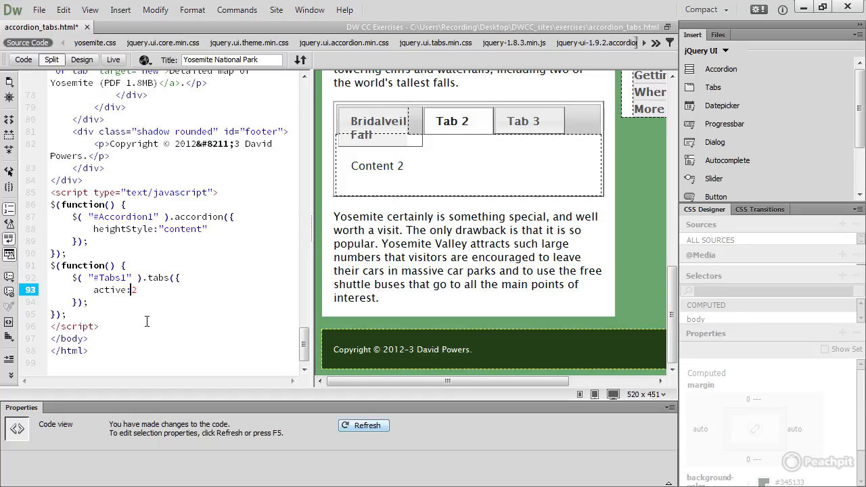
{"action": "key", "text": "ctrl+z"}
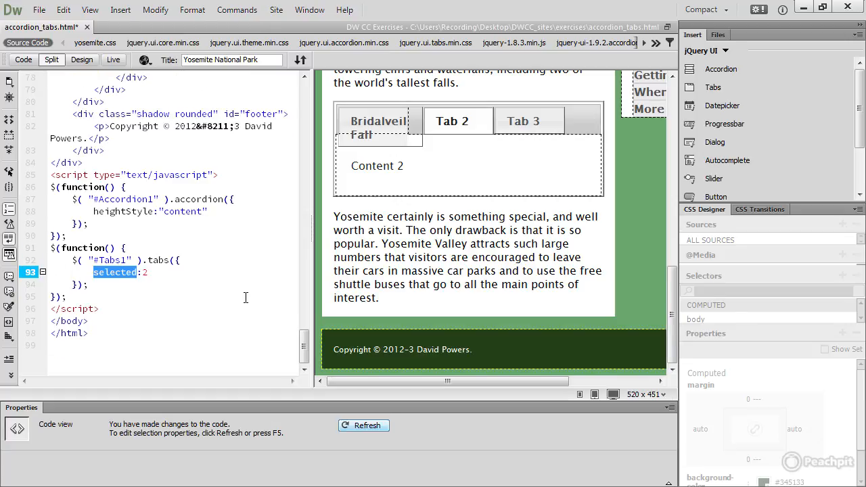
- Select the whole tabs widget in Design view and set its Active value to 0
{"action": "left_click", "coordinate": [82, 60]}
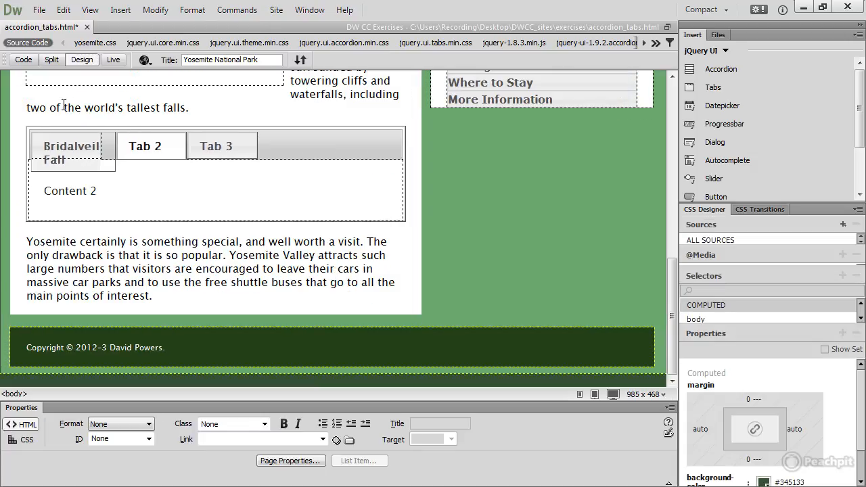
{"action": "left_click", "coordinate": [58, 121]}
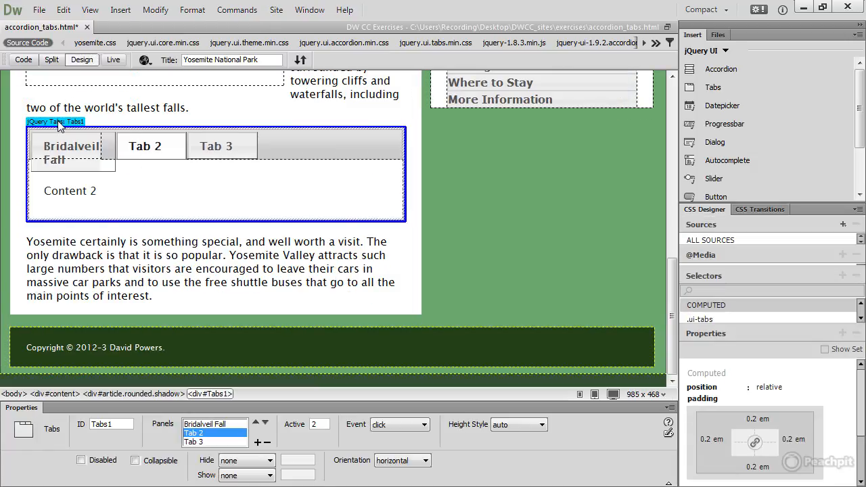
{"action": "double_click", "coordinate": [311, 424]}
{"action": "type", "text": "0"}
{"action": "key", "text": "Tab"}
- Keep the tabs widget's Event on click and set its Height Style to content
{"action": "left_click", "coordinate": [425, 425]}
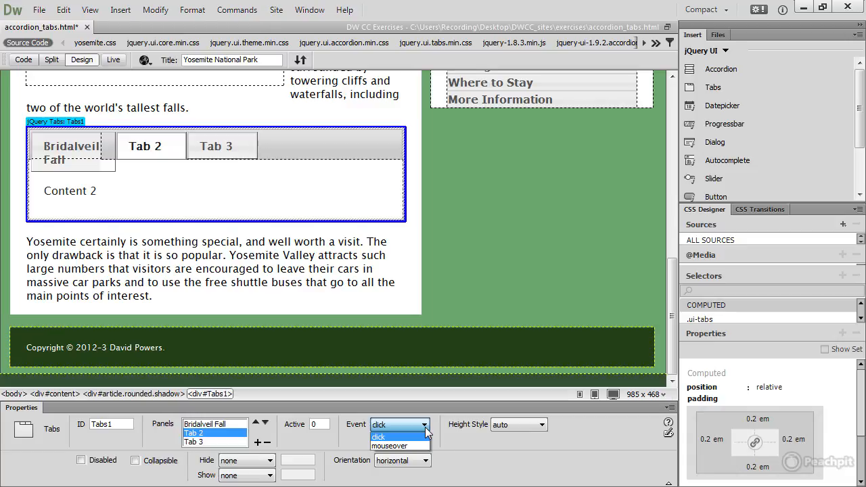
{"action": "left_click", "coordinate": [442, 444]}
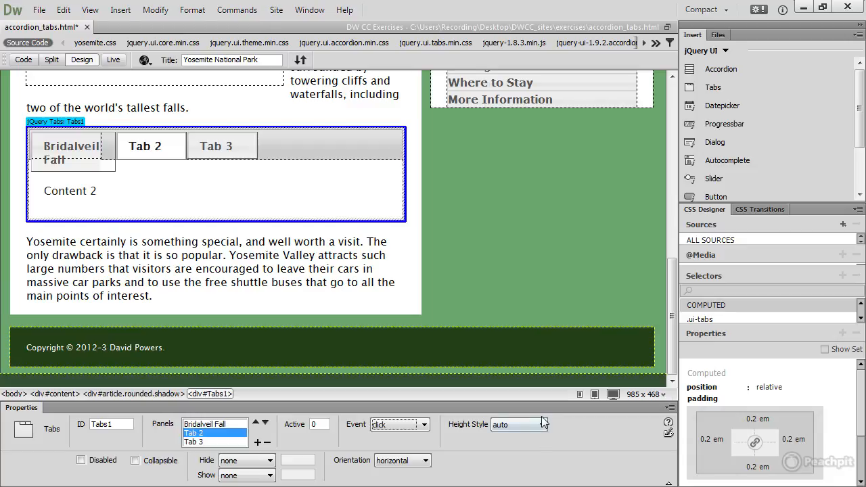
{"action": "left_click", "coordinate": [545, 427]}
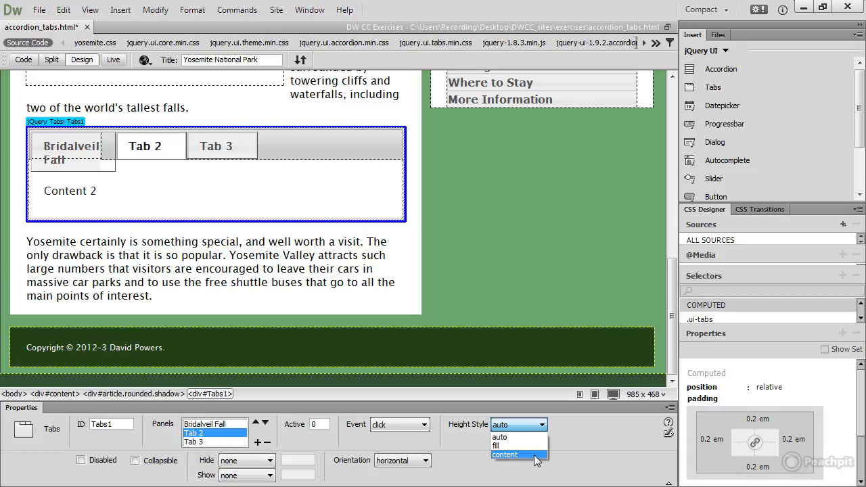
{"action": "left_click", "coordinate": [534, 454]}
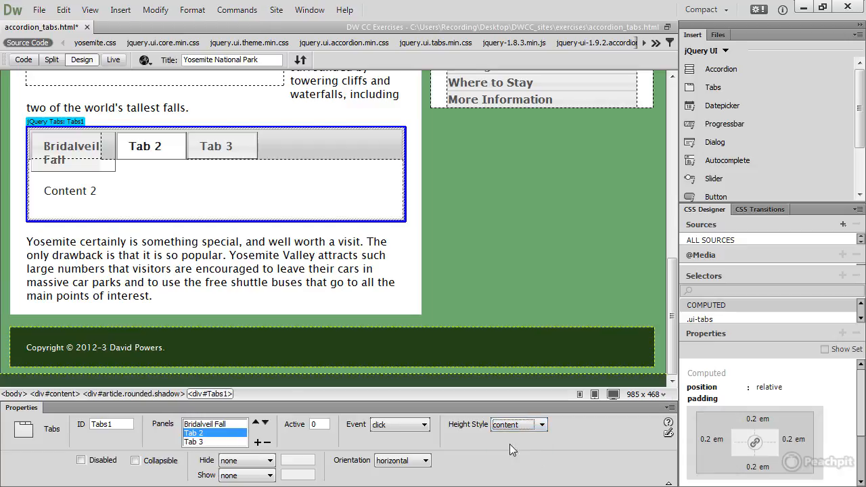
- Set the heightStyle option of Tabs1 to auto in the script near the end of the page's code
{"action": "left_click", "coordinate": [51, 60]}
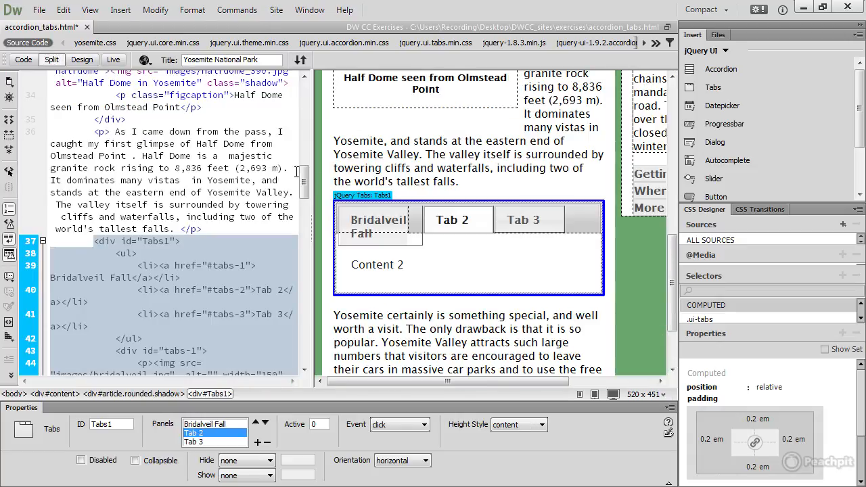
{"action": "left_click_drag", "start_coordinate": [302, 179], "coordinate": [299, 353]}
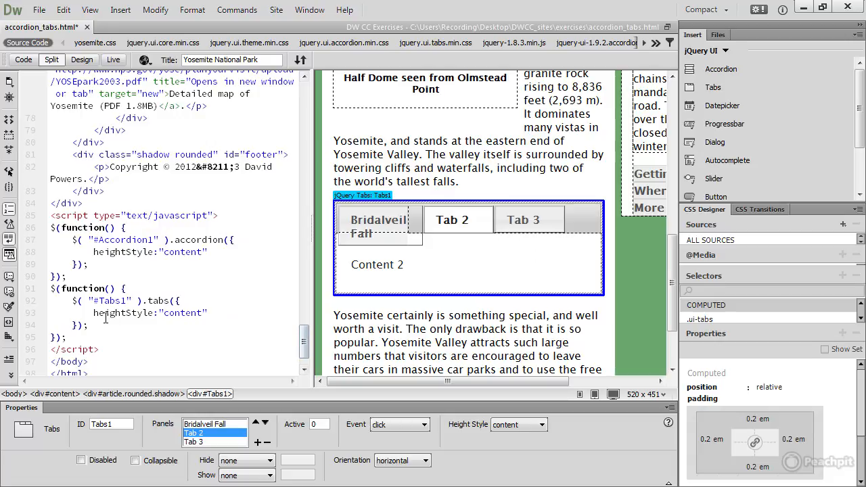
{"action": "double_click", "coordinate": [184, 313]}
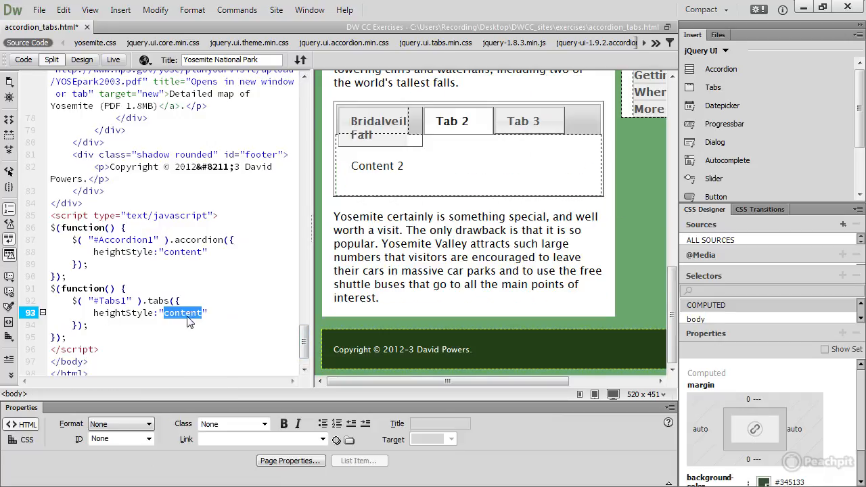
{"action": "type", "text": "auto"}
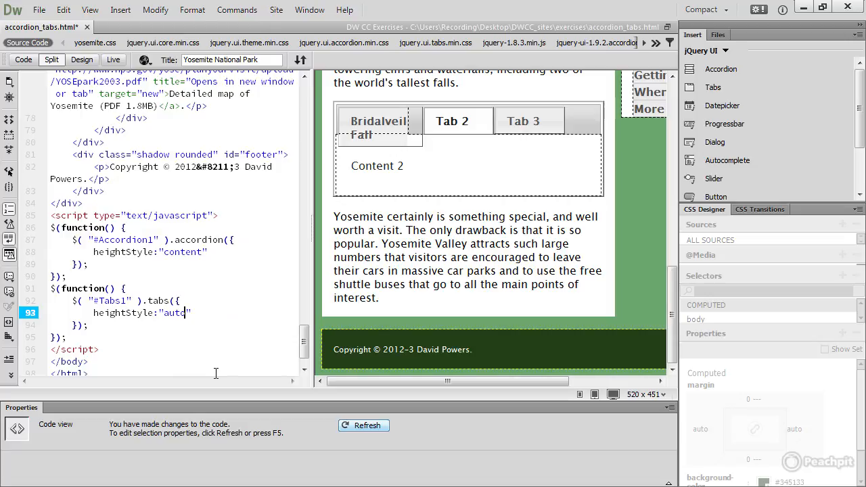
- Preview the page in Live view and open Tab 2 and Tab 3 to compare their panel heights
{"action": "left_click", "coordinate": [112, 59]}
{"action": "left_click_drag", "start_coordinate": [671, 156], "coordinate": [672, 270]}
{"action": "left_click", "coordinate": [492, 212]}
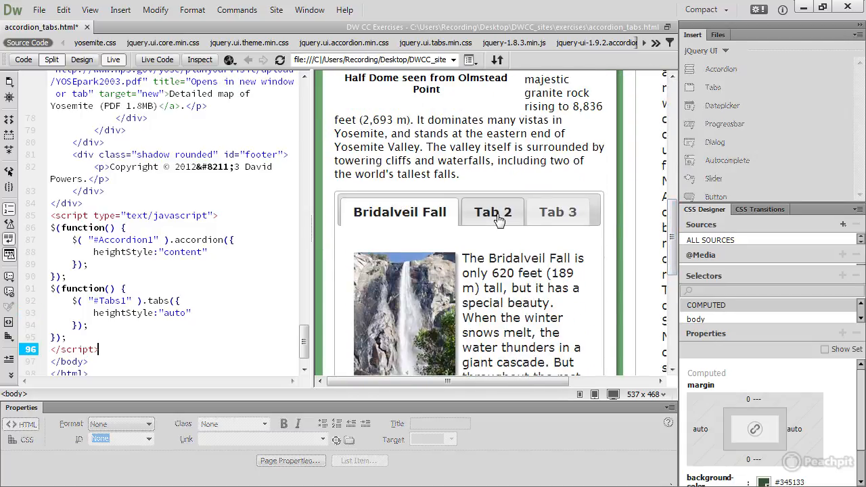
{"action": "mouse_move", "coordinate": [675, 254]}
{"action": "left_mouse_down"}
{"action": "mouse_move", "coordinate": [677, 318]}
{"action": "mouse_move", "coordinate": [676, 260]}
{"action": "left_mouse_up"}
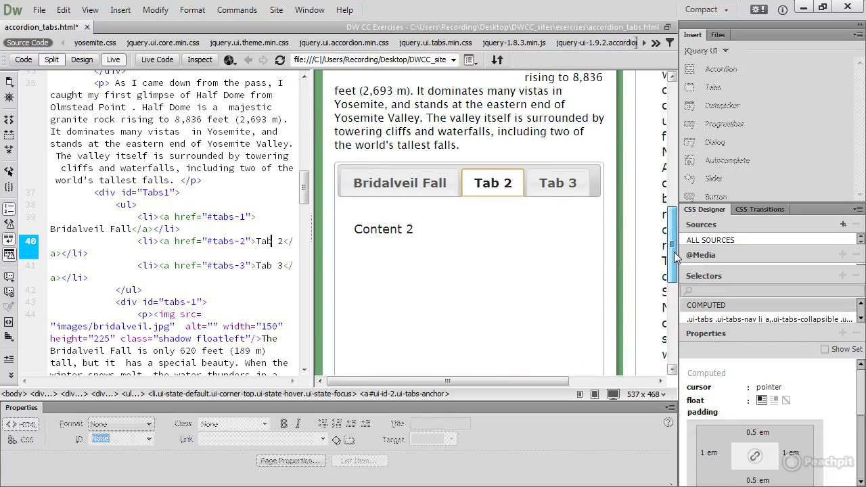
{"action": "left_click", "coordinate": [565, 188]}
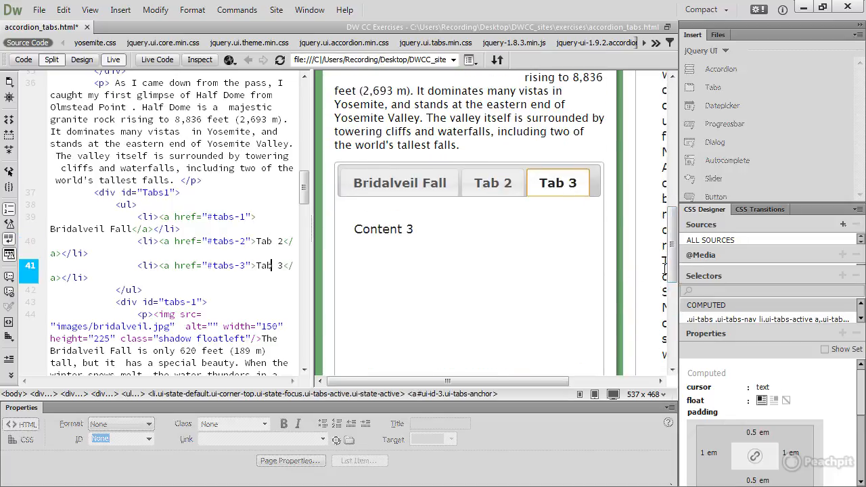
{"action": "left_click_drag", "start_coordinate": [672, 265], "coordinate": [676, 288]}
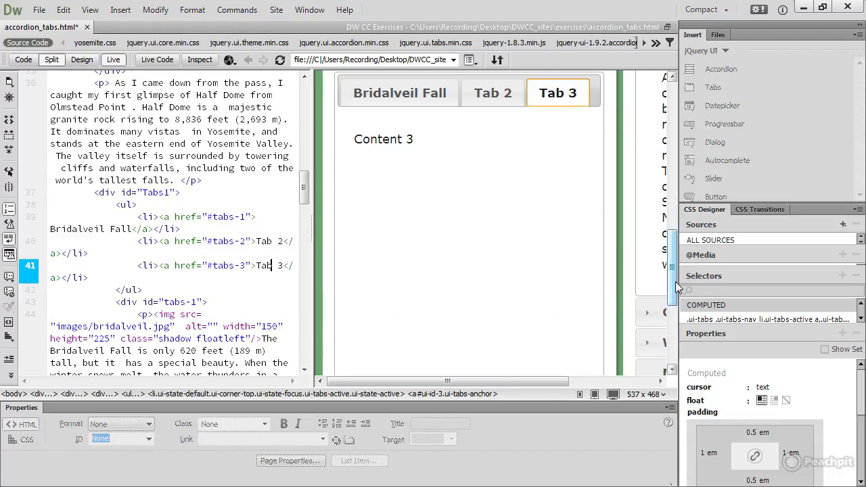
- Return to Design view, select the whole tabs widget and review its Hide effects, keeping none
{"action": "left_click", "coordinate": [82, 60]}
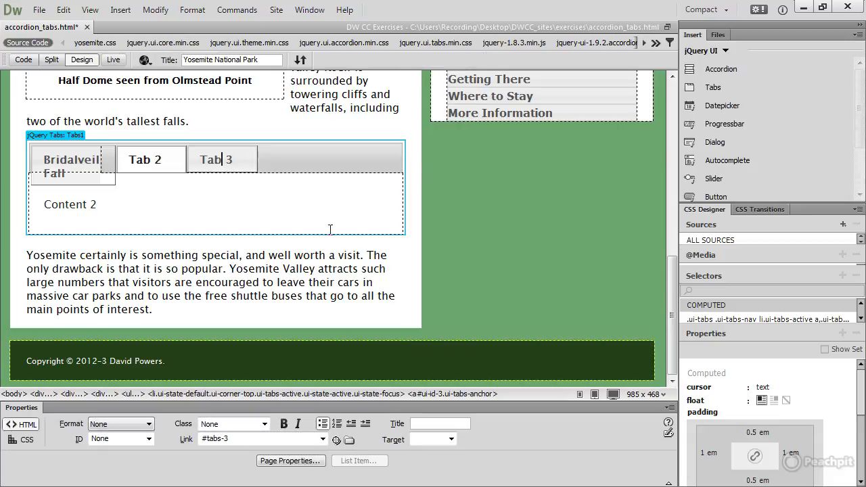
{"action": "left_click", "coordinate": [66, 134]}
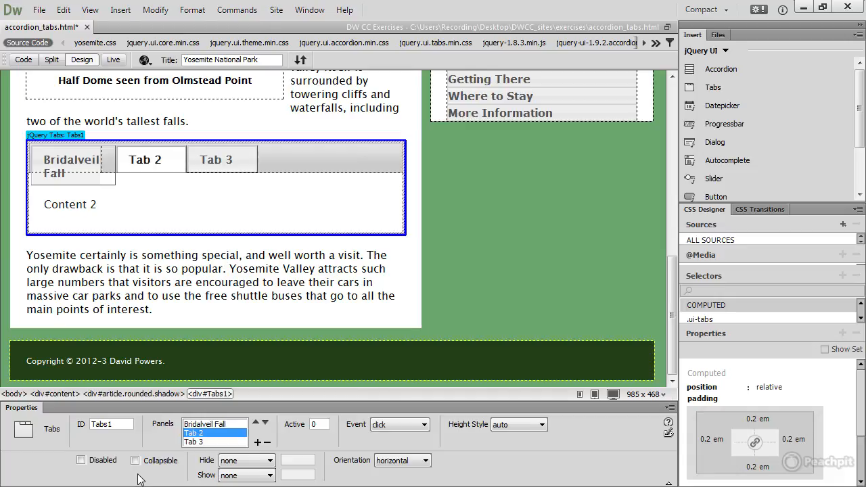
{"action": "left_click", "coordinate": [270, 461]}
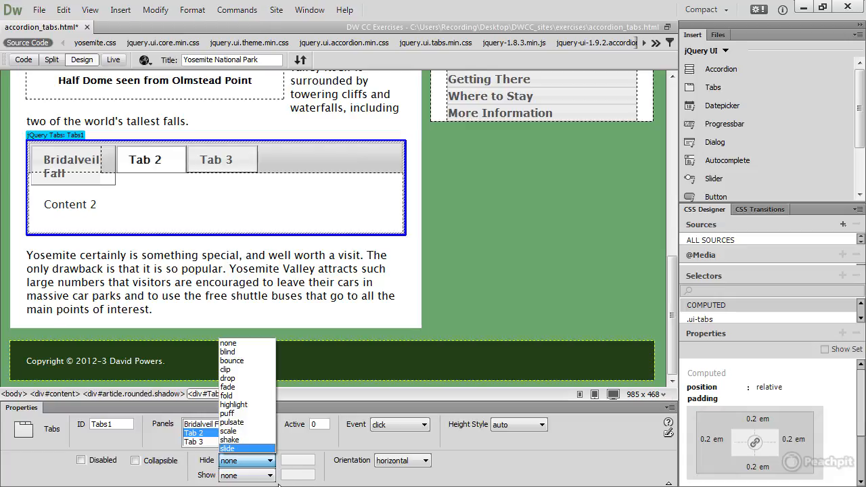
{"action": "left_click", "coordinate": [256, 344]}
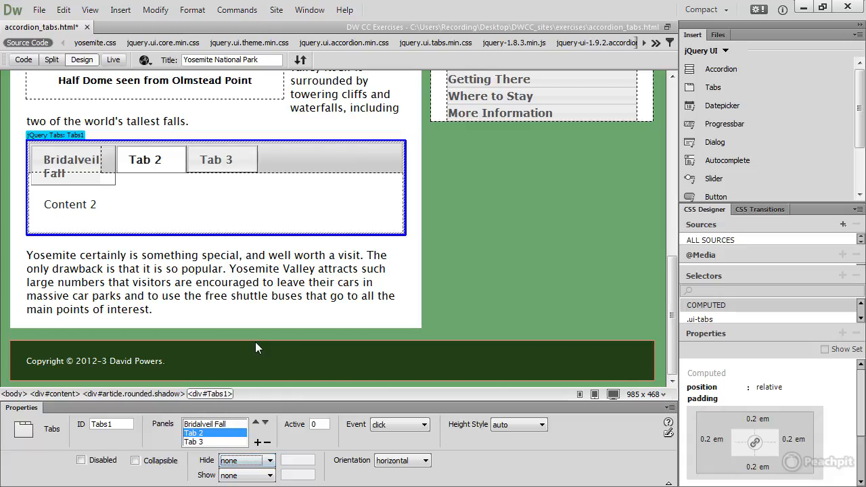